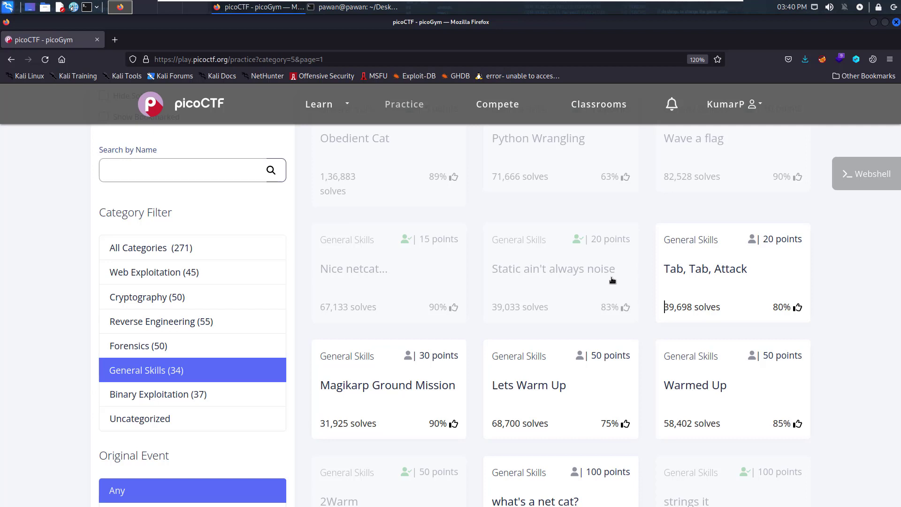
Open the Tab, Tab, Attack challenge card in the General Skills list
{"action": "left_click", "coordinate": [741, 283]}
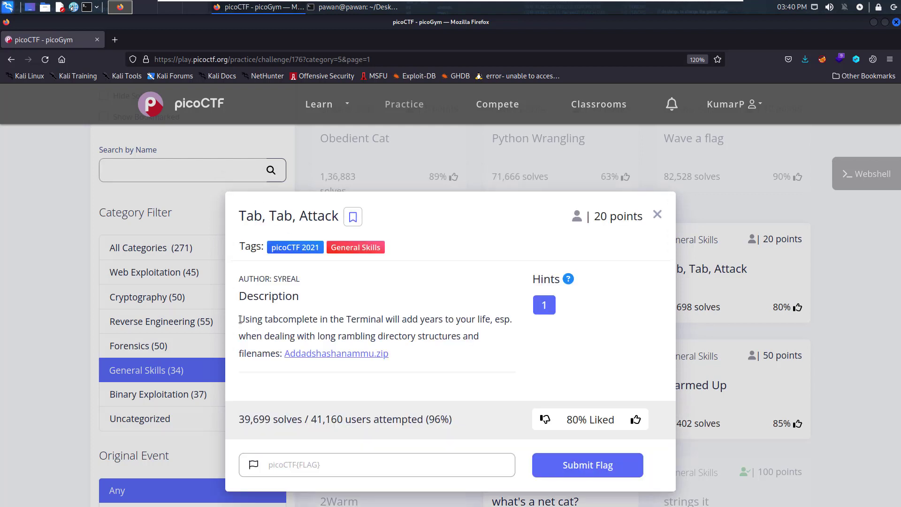
{"action": "left_click_drag", "start_coordinate": [240, 320], "coordinate": [501, 322]}
{"action": "left_click", "coordinate": [501, 322]}
{"action": "left_click_drag", "start_coordinate": [258, 336], "coordinate": [384, 343]}
{"action": "left_click_drag", "start_coordinate": [280, 354], "coordinate": [390, 355]}
{"action": "left_click", "coordinate": [416, 363]}
{"action": "left_click_drag", "start_coordinate": [314, 337], "coordinate": [462, 337]}
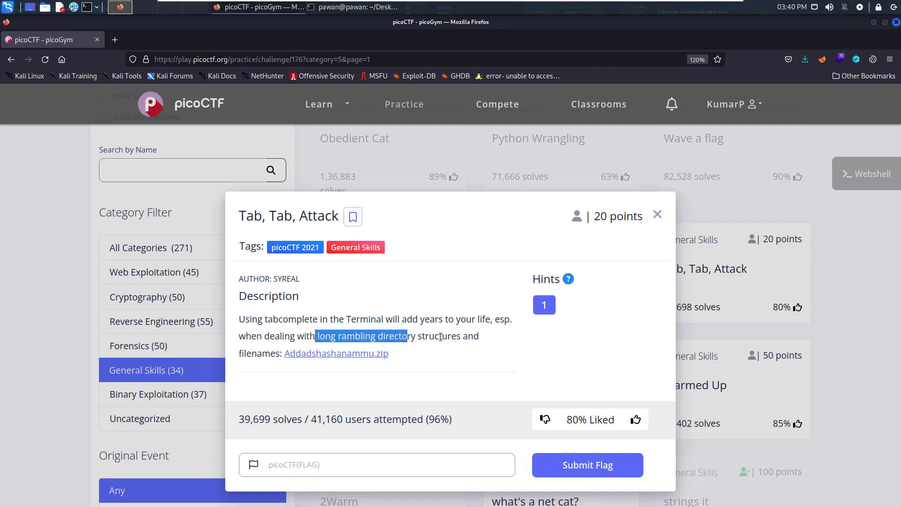
{"action": "left_click", "coordinate": [446, 378]}
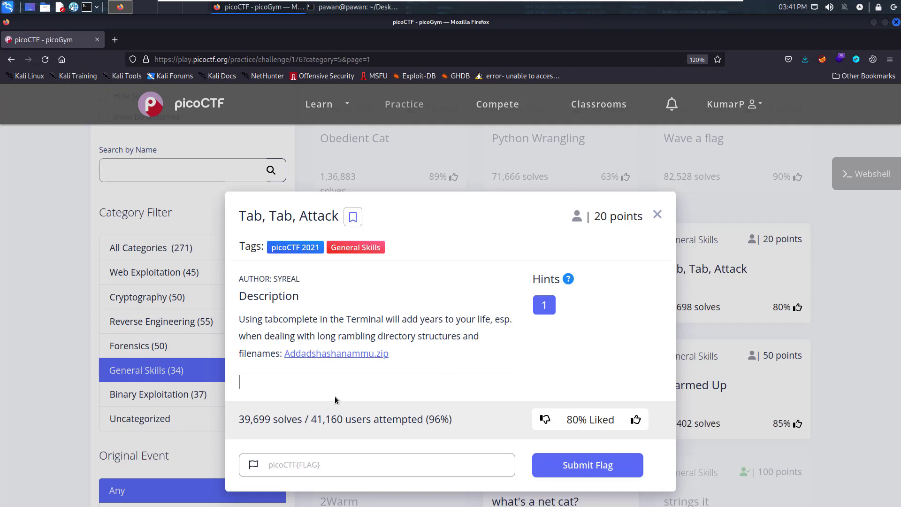
Save Addadshashanammu.zip from the challenge page into the Desktop picoctf folder
{"action": "left_click", "coordinate": [352, 355]}
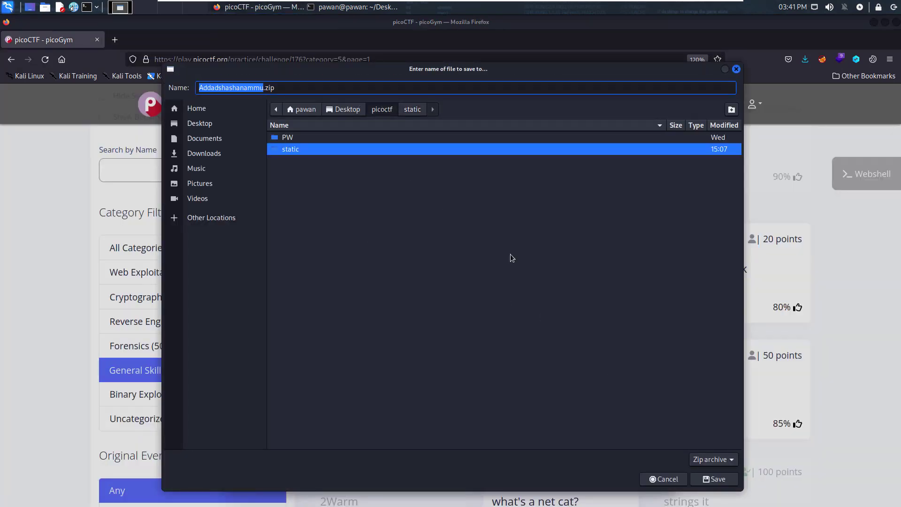
{"action": "left_click", "coordinate": [714, 480]}
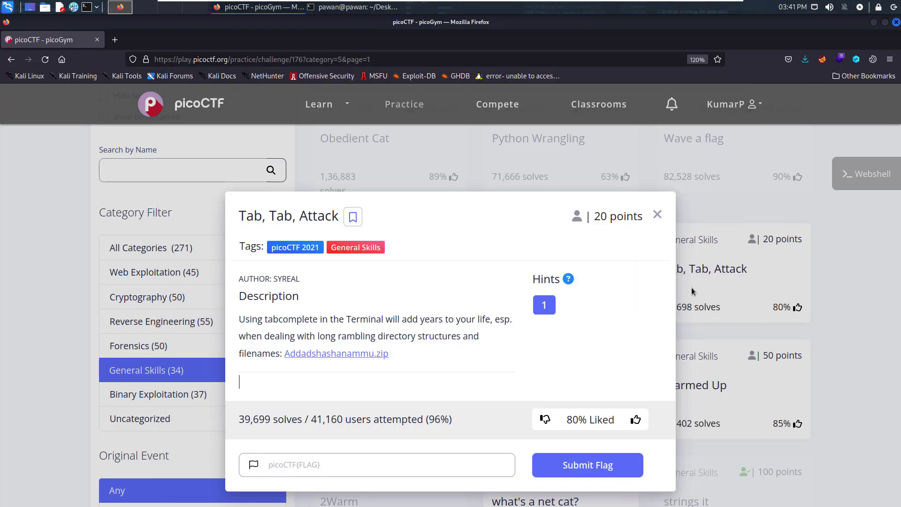
Open a terminal and change into the Desktop/picoctf folder
{"action": "key", "text": "ctrl+alt+t"}
{"action": "type", "text": "cd De"}
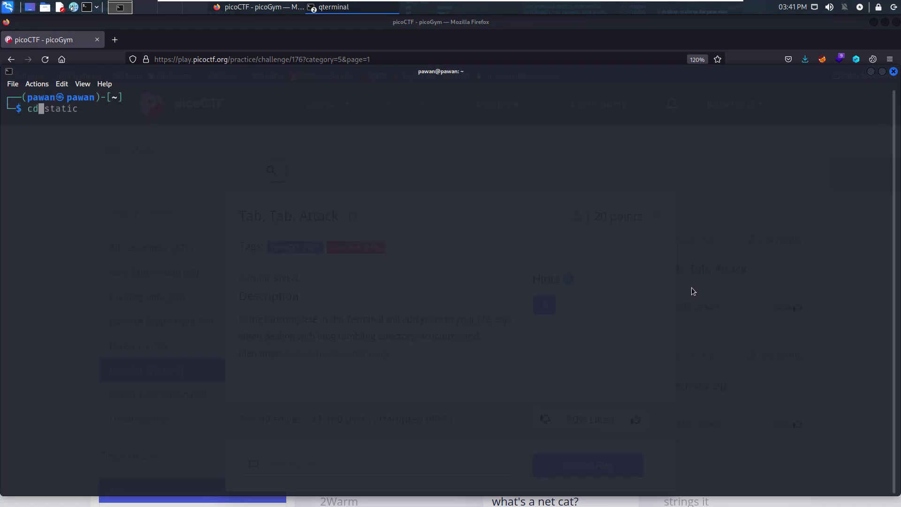
{"action": "key", "text": "Tab"}
{"action": "key", "text": "Right"}
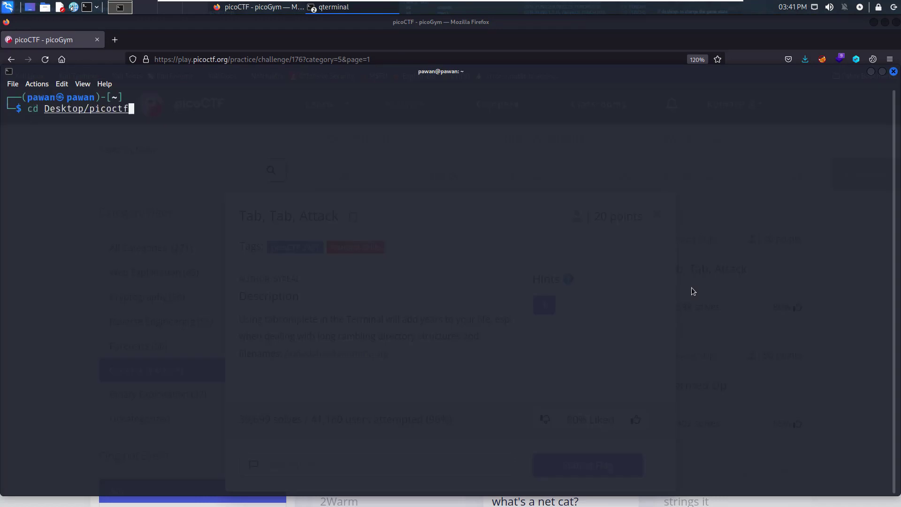
{"action": "key", "text": "Return"}
{"action": "type", "text": "ls"}
List the picoctf folder to find Addadshashanammu.zip
{"action": "key", "text": "Return"}
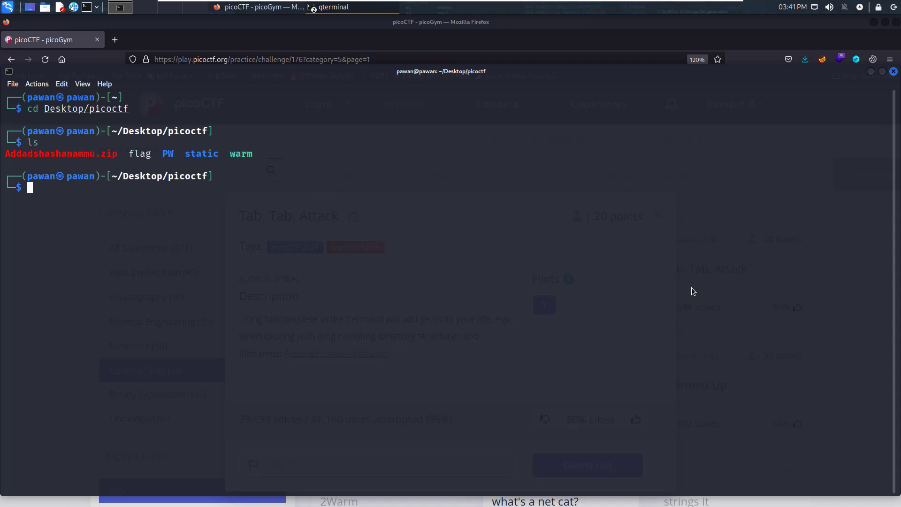
{"action": "left_click_drag", "start_coordinate": [118, 154], "coordinate": [4, 154]}
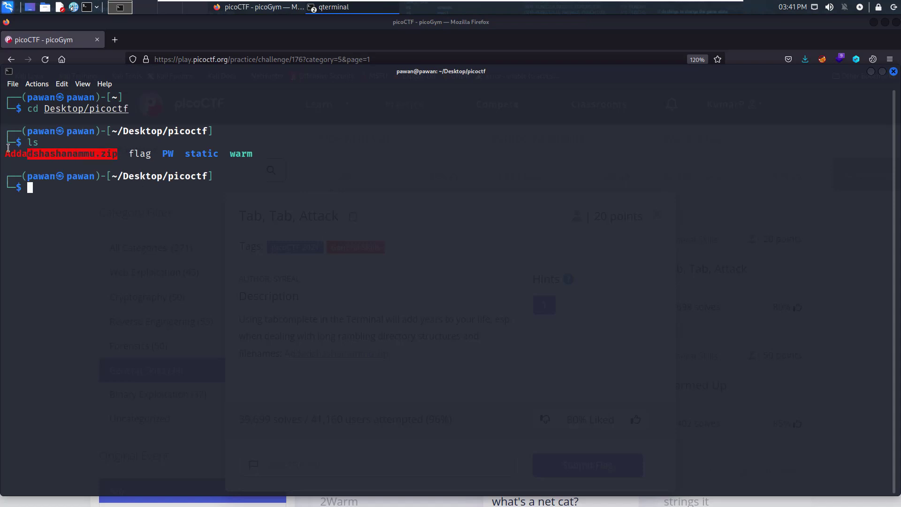
{"action": "left_click", "coordinate": [229, 310]}
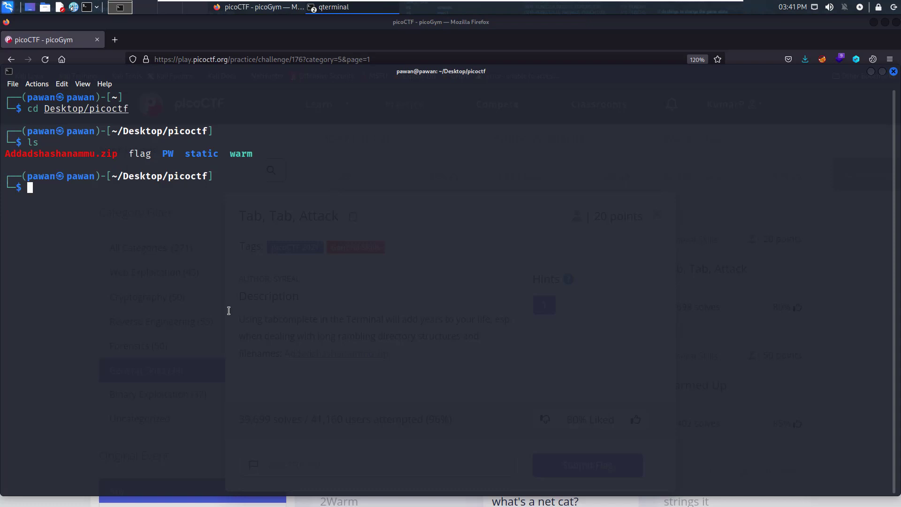
{"action": "type", "text": "unzip"}
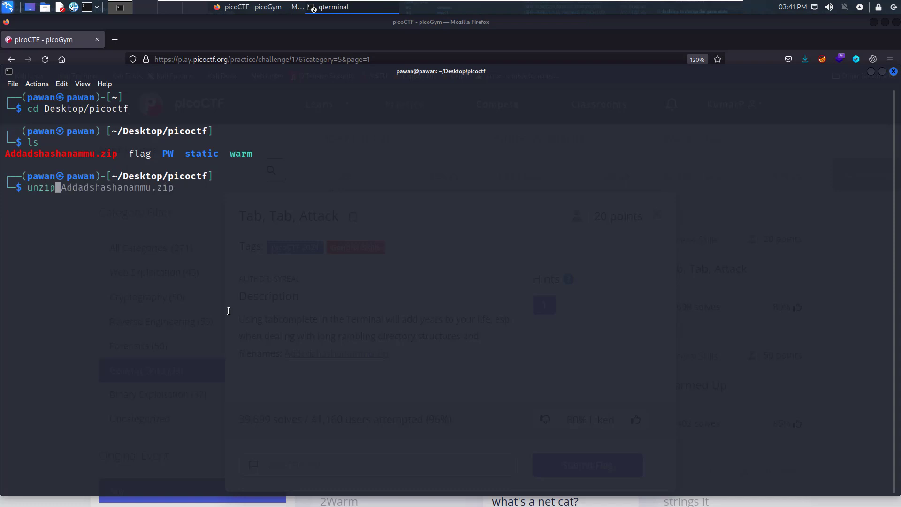
{"action": "type", "text": "0="}
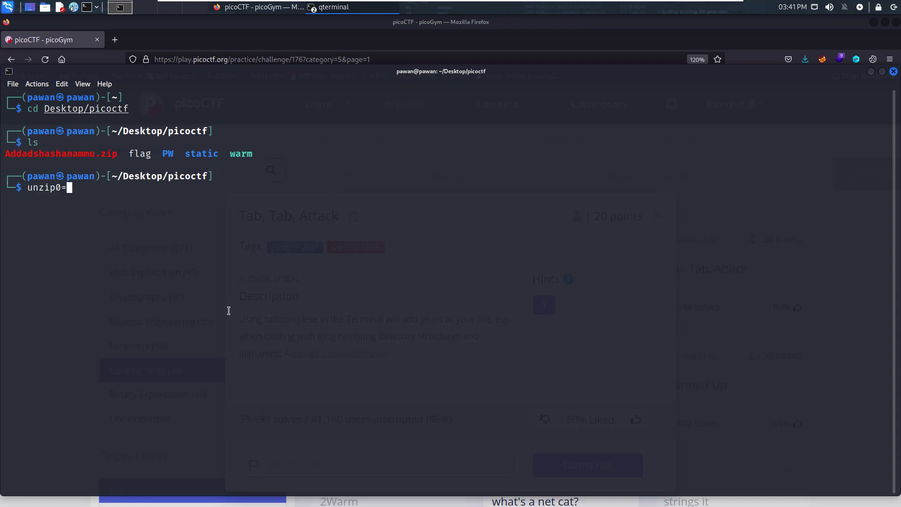
Extract Addadshashanammu.zip with unzip into its nested folder tree
{"action": "key", "text": "BackSpace"}
{"action": "key", "text": "Tab"}
{"action": "key", "text": "Tab"}
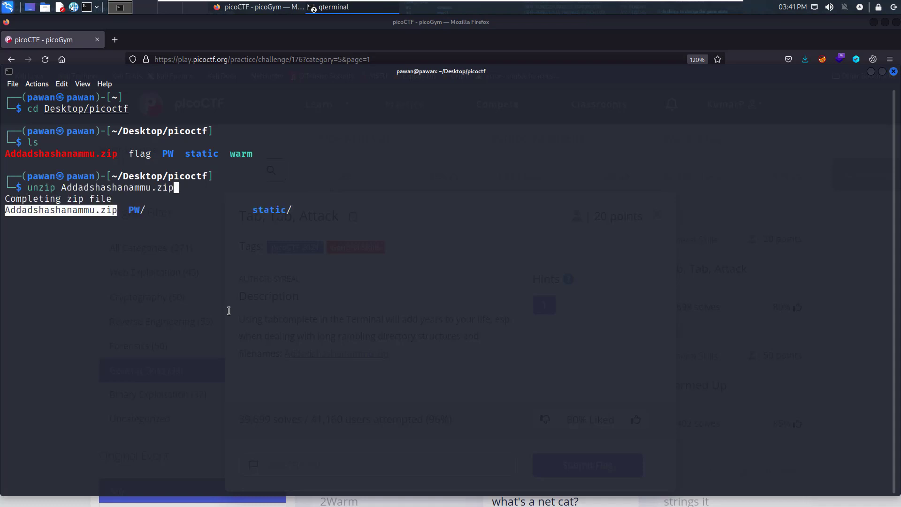
{"action": "key", "text": "Tab"}
{"action": "key", "text": "Return"}
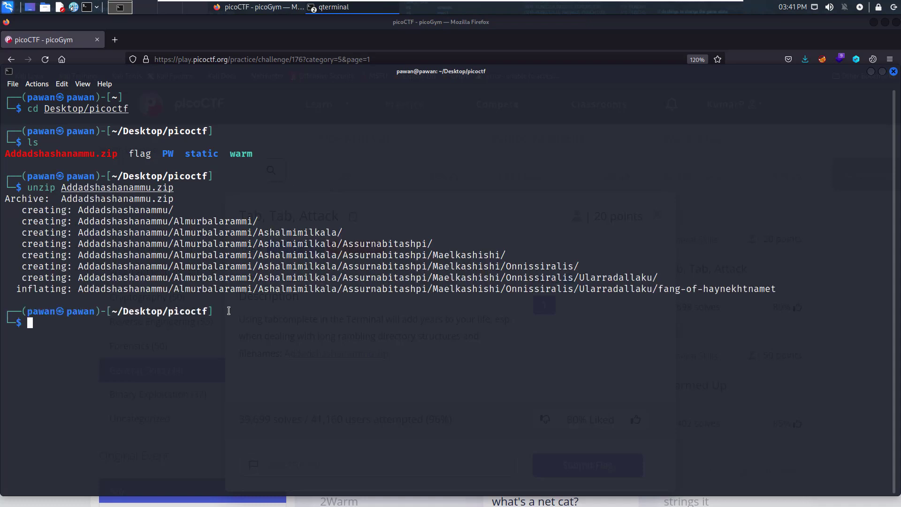
{"action": "left_click_drag", "start_coordinate": [76, 289], "coordinate": [754, 290]}
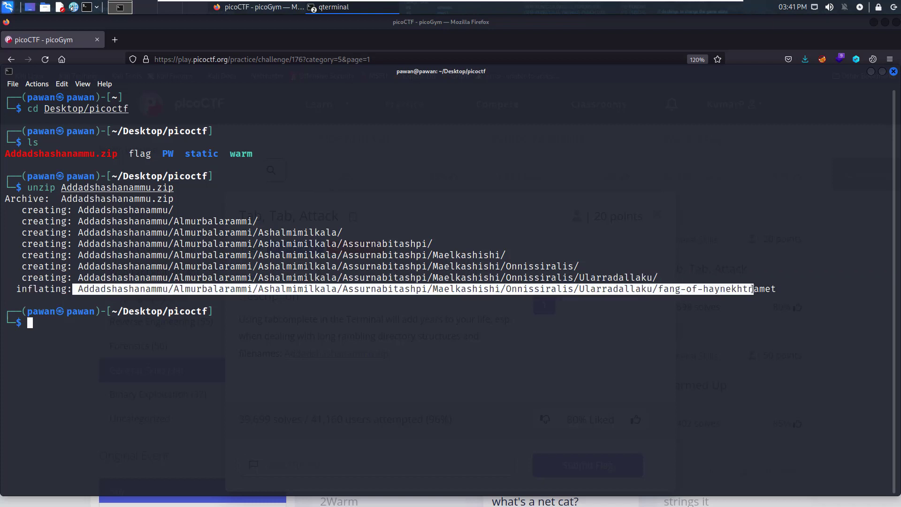
{"action": "left_click", "coordinate": [531, 363]}
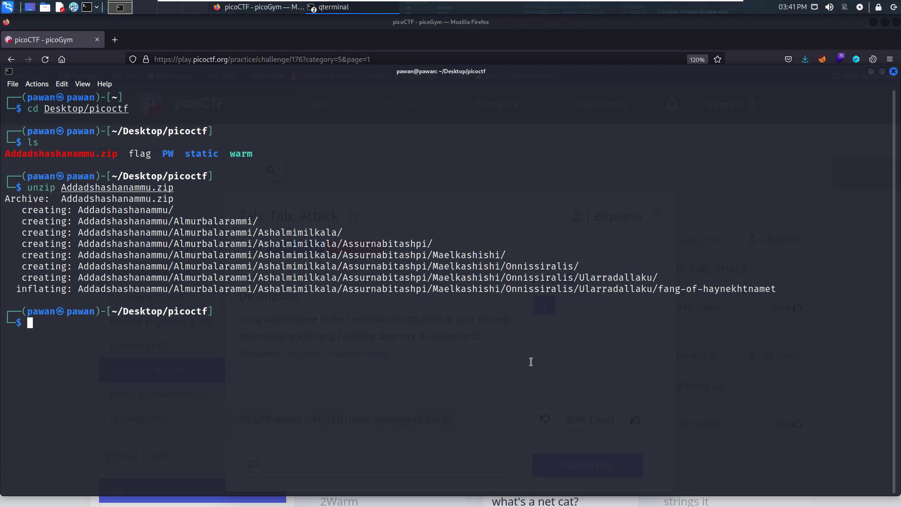
{"action": "type", "text": "ls"}
List the folder to confirm the new Addadshashanammu directory
{"action": "key", "text": "Return"}
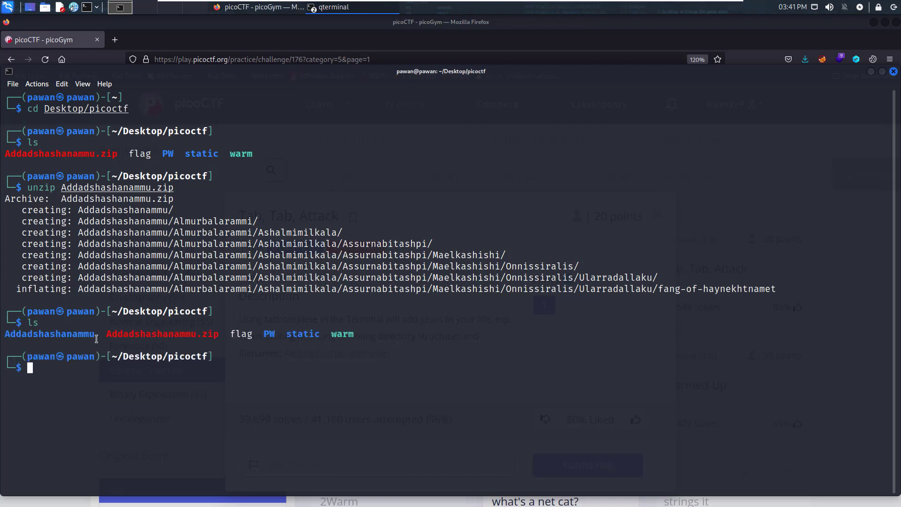
{"action": "left_click_drag", "start_coordinate": [96, 337], "coordinate": [4, 333]}
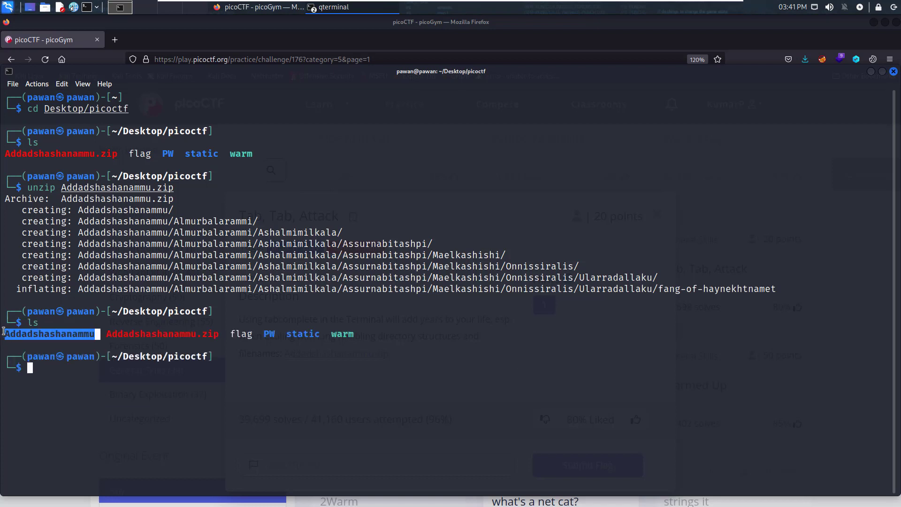
{"action": "left_click", "coordinate": [274, 411]}
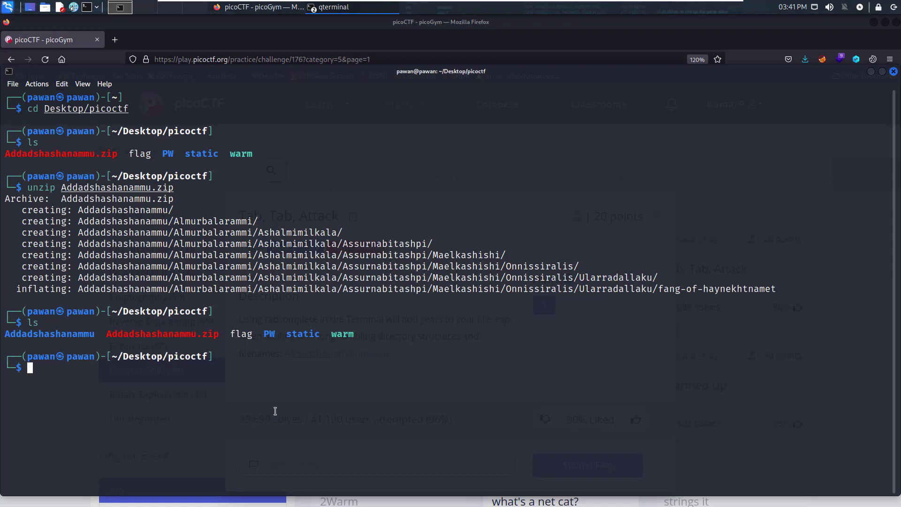
Tab-complete the path from Addadshashanammu to Ularradallaku, enter it, and list fang-of-haynekhtnamet
{"action": "double_click", "coordinate": [189, 289]}
{"action": "left_click", "coordinate": [393, 451]}
{"action": "type", "text": "cd A"}
{"action": "key", "text": "Tab"}
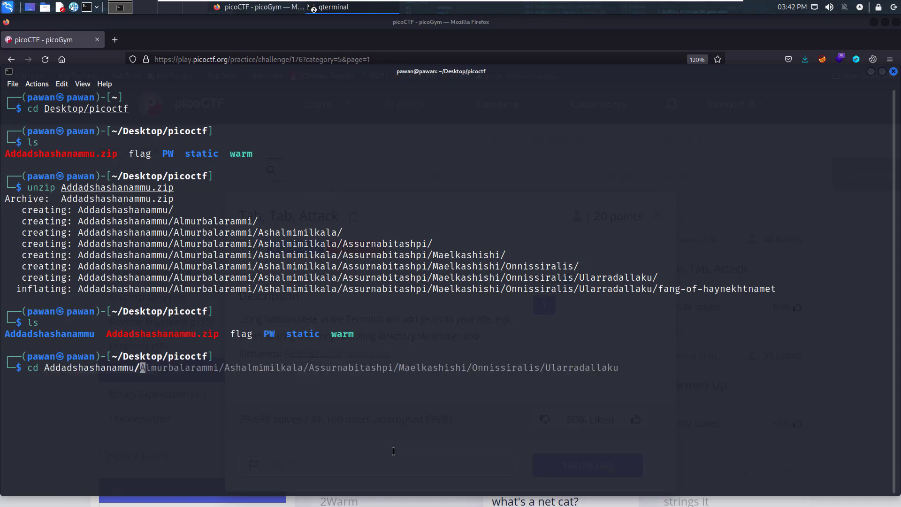
{"action": "key", "text": "Tab"}
{"action": "key", "text": "Tab"}
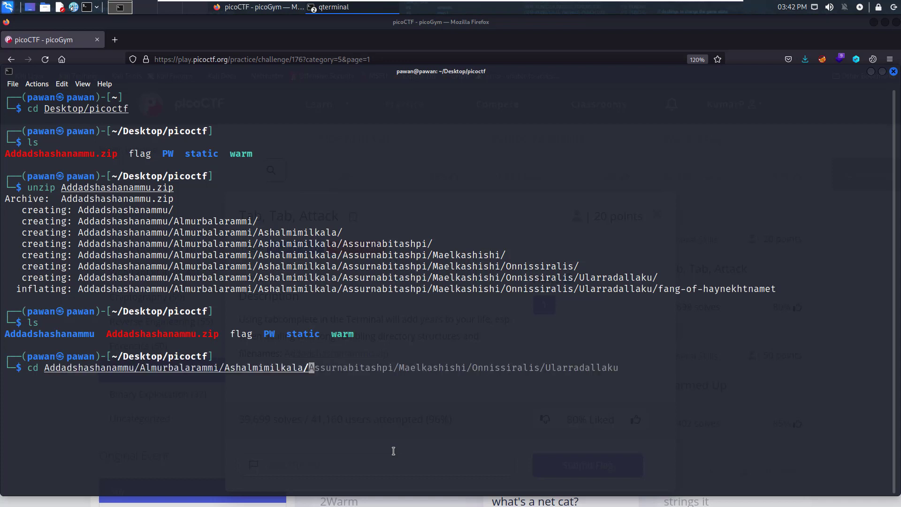
{"action": "key", "text": "Tab"}
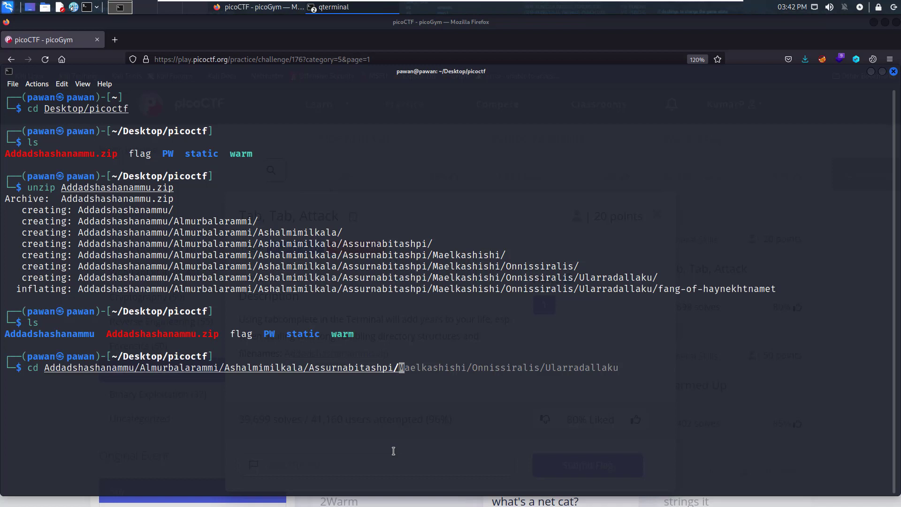
{"action": "key", "text": "Tab"}
{"action": "key", "text": "Tab"}
{"action": "key", "text": "Tab"}
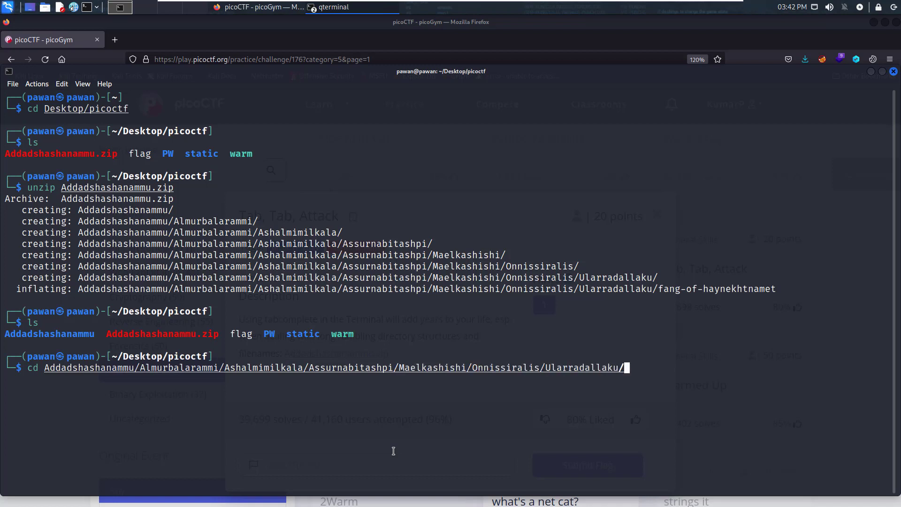
{"action": "key", "text": "Tab"}
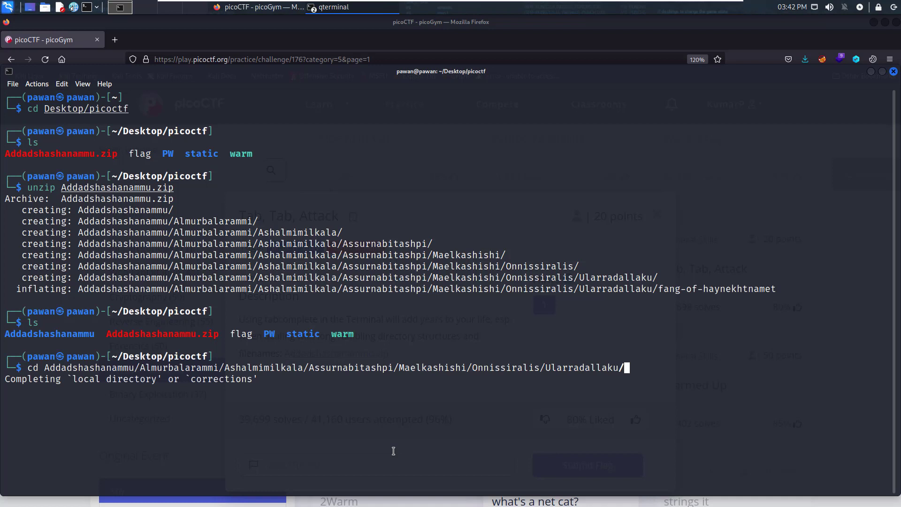
{"action": "key", "text": "Return"}
{"action": "type", "text": "ls"}
{"action": "key", "text": "Return"}
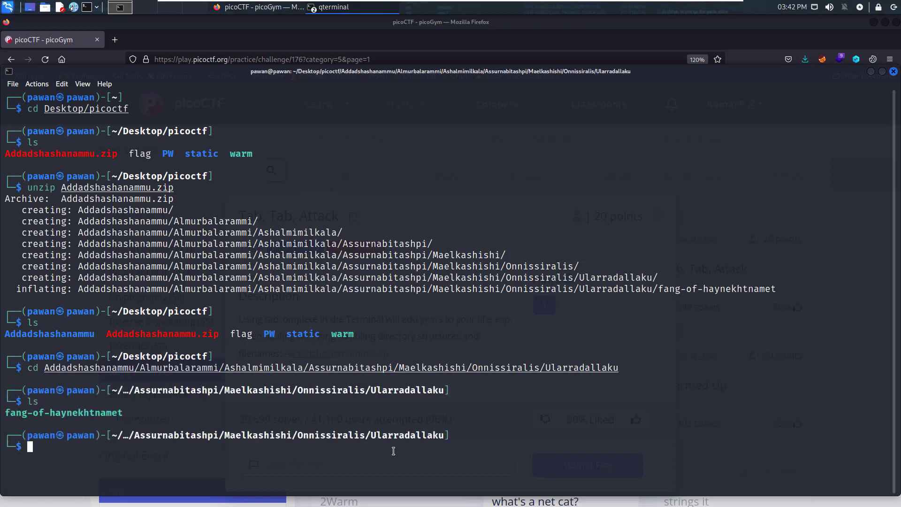
Confirm with the file command that fang-of-haynekhtnamet is an executable
{"action": "double_click", "coordinate": [48, 416]}
{"action": "left_click", "coordinate": [204, 413]}
{"action": "type", "text": "file "}
{"action": "type", "text": "fang-of-haynekhtnamet"}
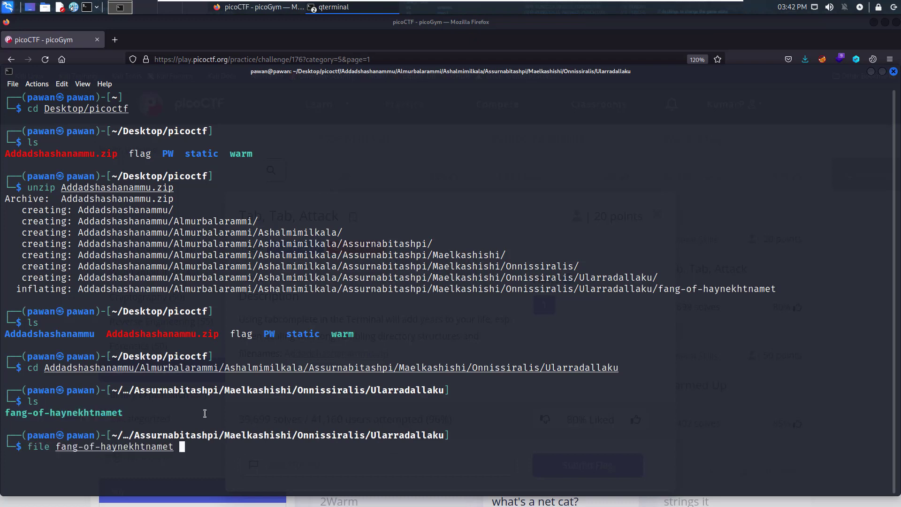
{"action": "key", "text": "Return"}
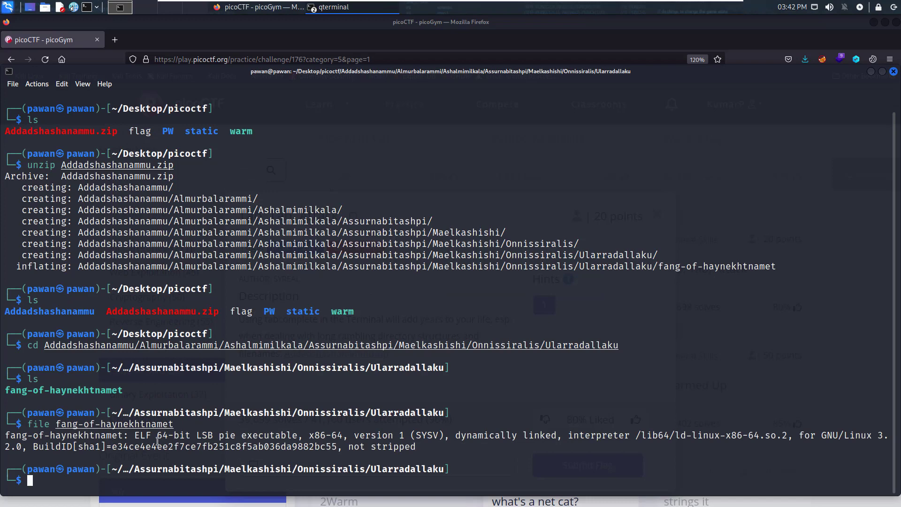
{"action": "left_click_drag", "start_coordinate": [263, 436], "coordinate": [287, 437]}
{"action": "left_click", "coordinate": [288, 437]}
{"action": "type", "text": "./f"}
Run ./fang-of-haynekhtnamet and copy the printed picoCTF flag
{"action": "key", "text": "Tab"}
{"action": "key", "text": "Return"}
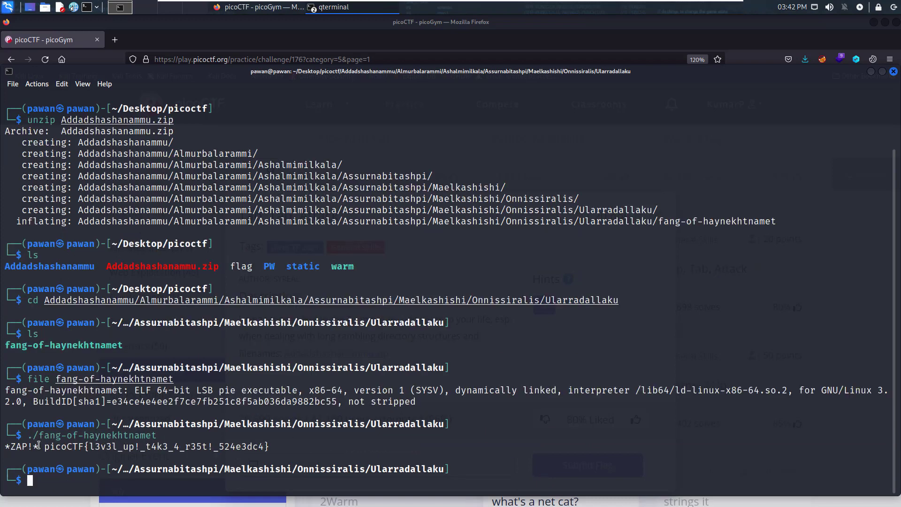
{"action": "left_click_drag", "start_coordinate": [43, 446], "coordinate": [271, 447]}
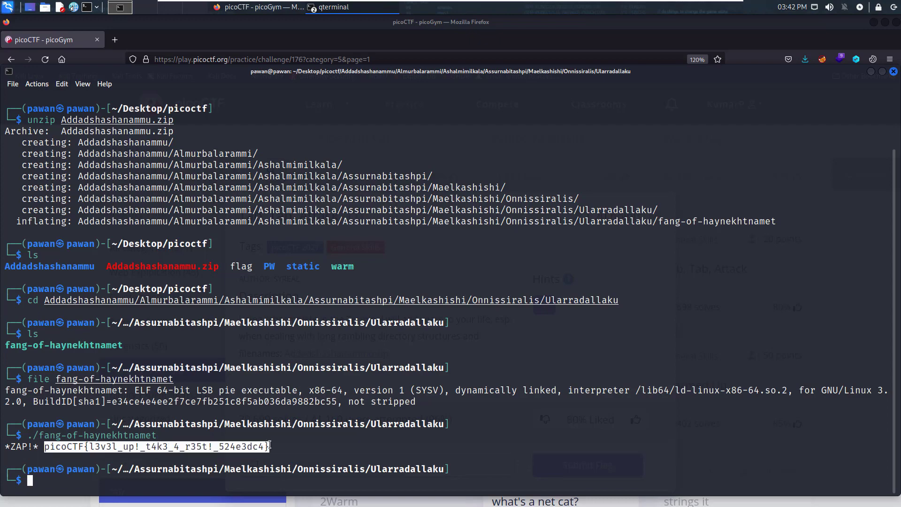
{"action": "key", "text": "alt+Tab"}
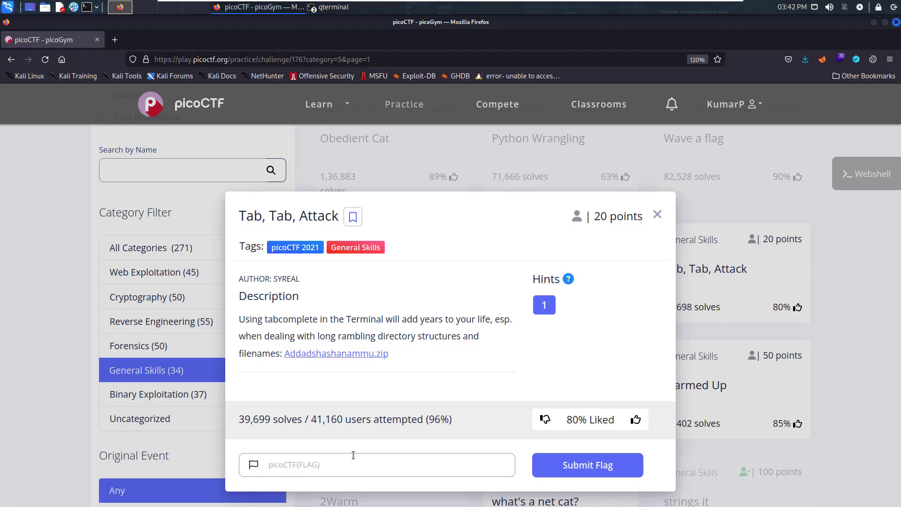
Paste the copied flag into the challenge's flag field and submit it
{"action": "left_click", "coordinate": [353, 461]}
{"action": "key", "text": "ctrl+v"}
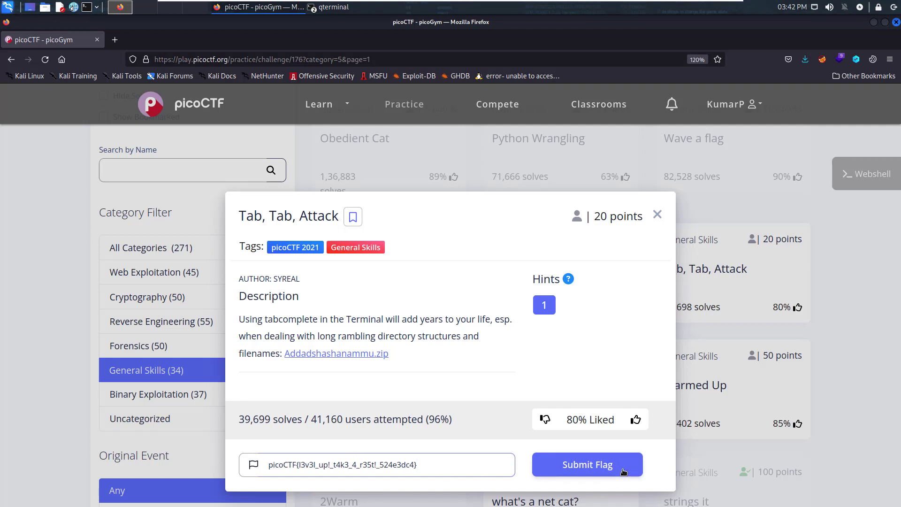
{"action": "left_click", "coordinate": [623, 472]}
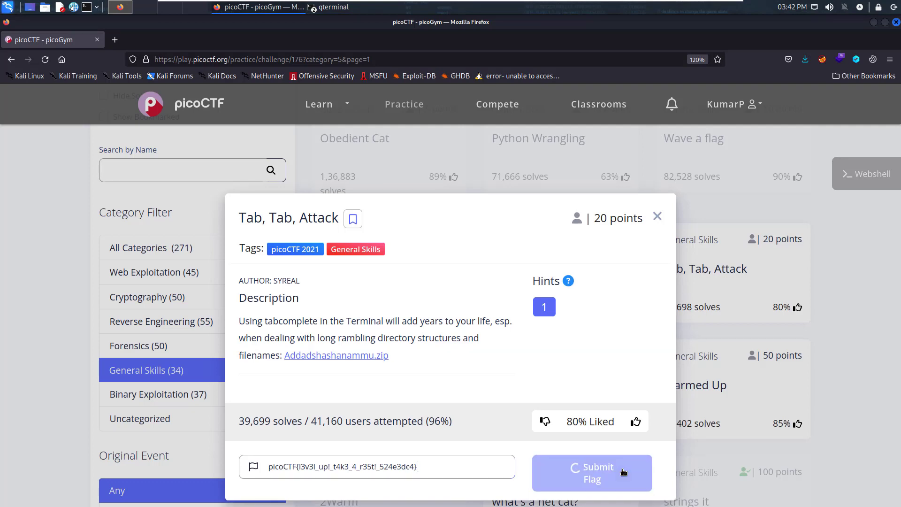